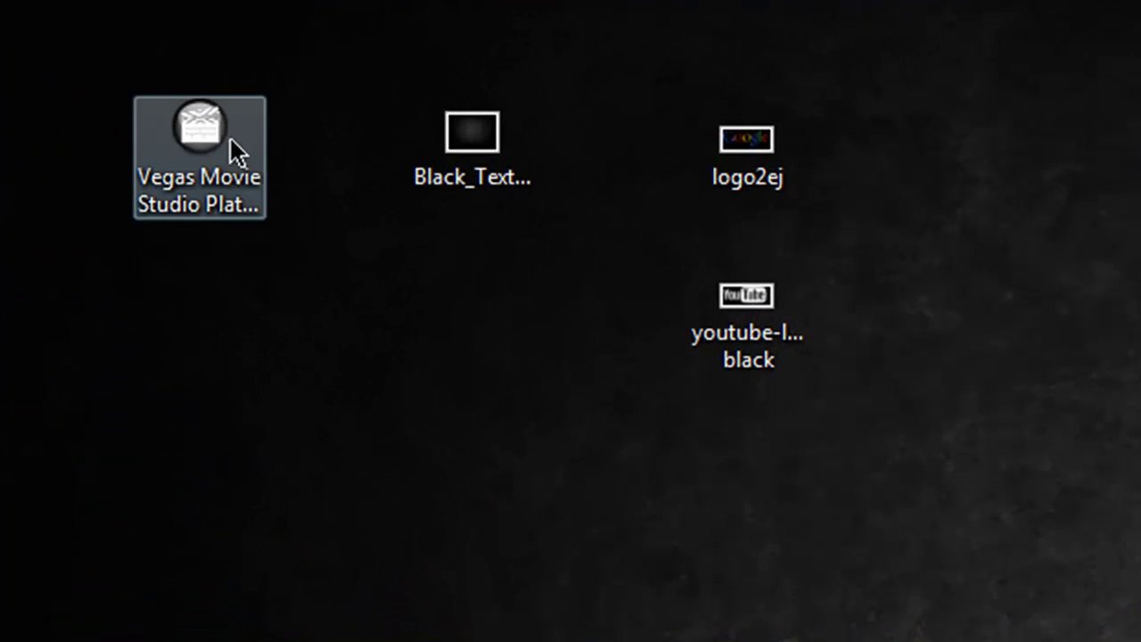
Launch Vegas Movie Studio and move its restored window aside to expose the desktop images.
{"action": "left_click", "coordinate": [199, 183]}
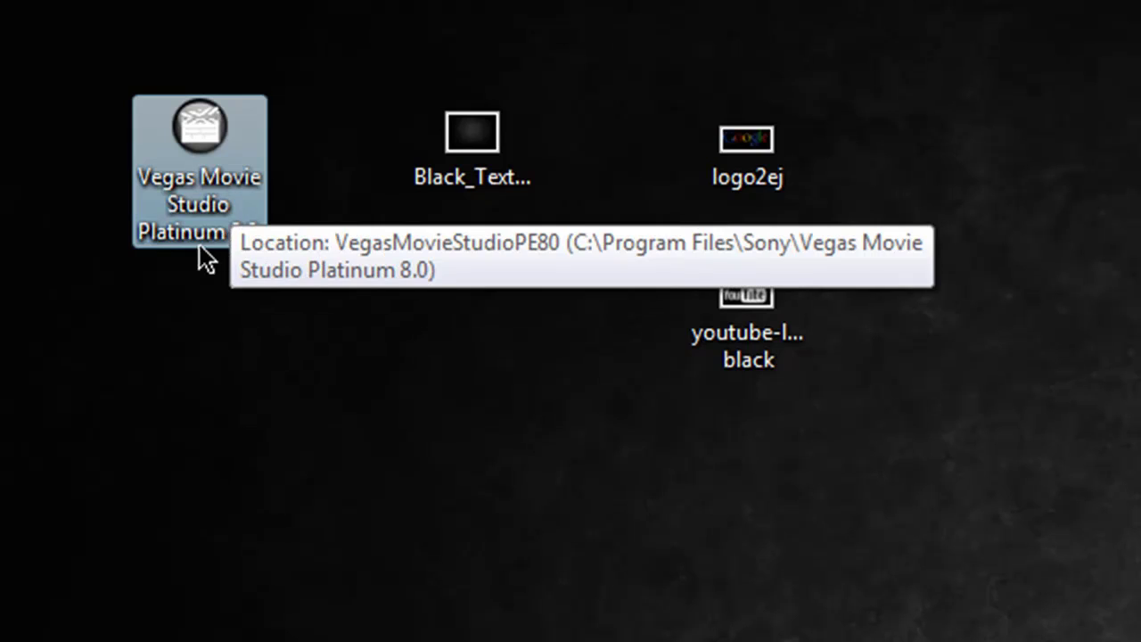
{"action": "left_click", "coordinate": [325, 205]}
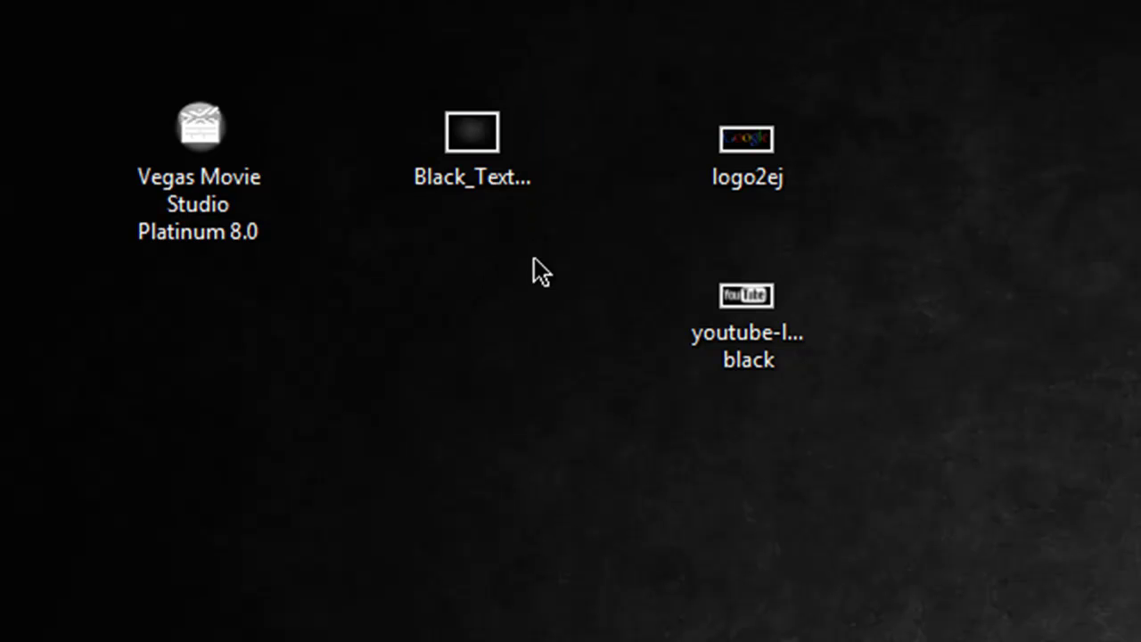
{"action": "double_click", "coordinate": [214, 150]}
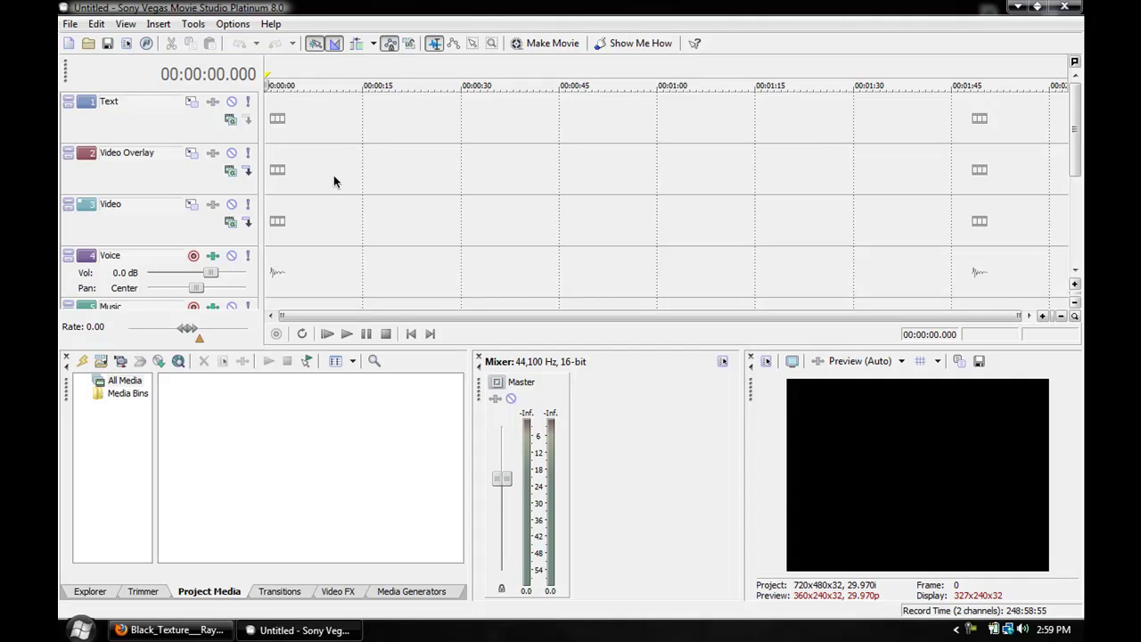
{"action": "double_click", "coordinate": [285, 8]}
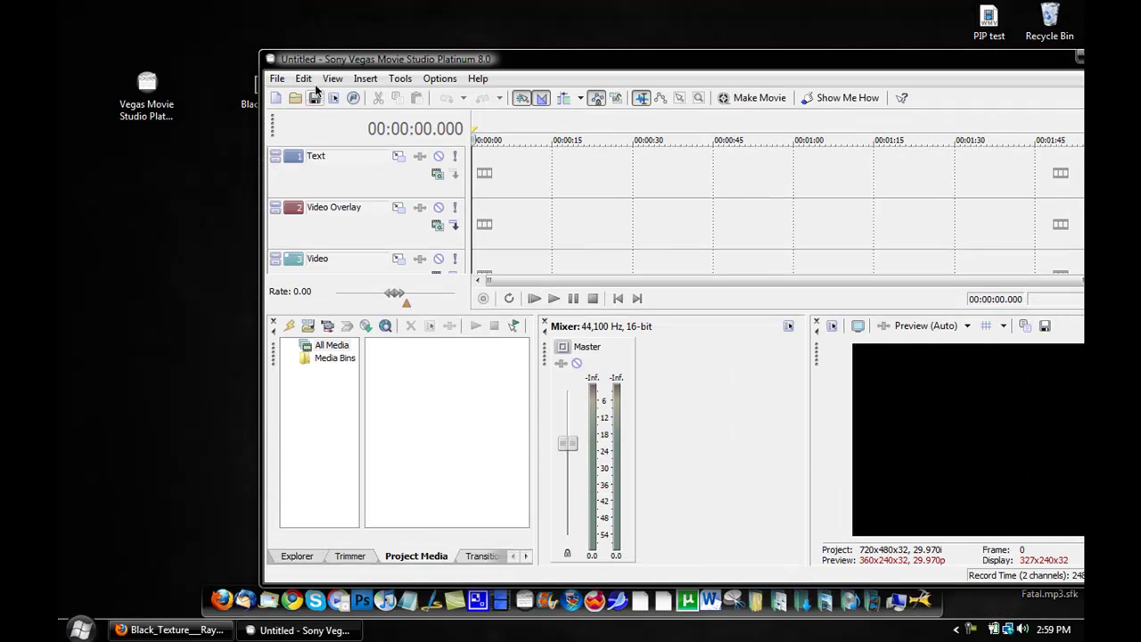
{"action": "left_click_drag", "start_coordinate": [346, 56], "coordinate": [546, 55]}
Import Black_Texture, logo2ej.gif and youtube-logo black.jpg into Project Media, then maximize Vegas.
{"action": "left_click_drag", "start_coordinate": [267, 89], "coordinate": [609, 390]}
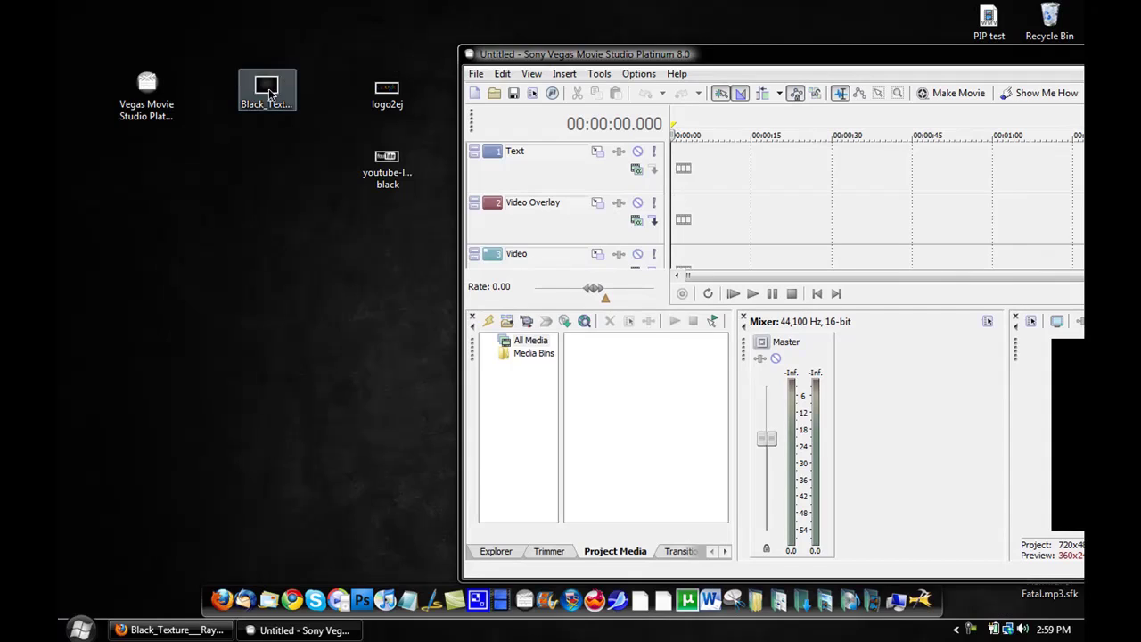
{"action": "left_click", "coordinate": [387, 89]}
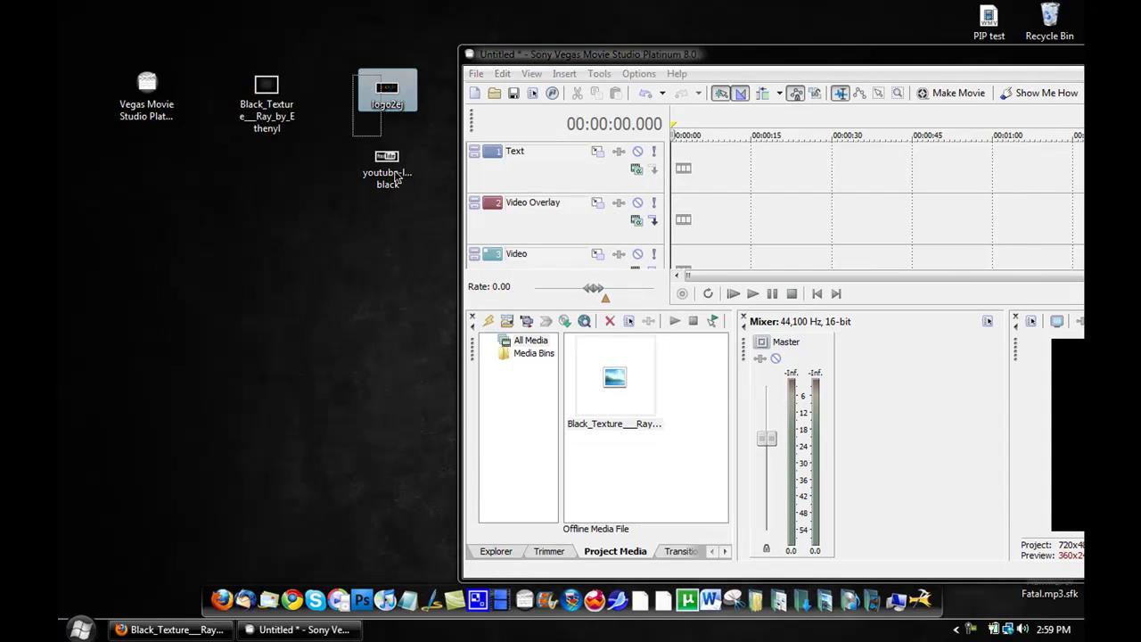
{"action": "left_click", "coordinate": [387, 165], "text": "ctrl"}
{"action": "left_click_drag", "start_coordinate": [387, 170], "coordinate": [683, 400]}
{"action": "key", "text": "super+Up"}
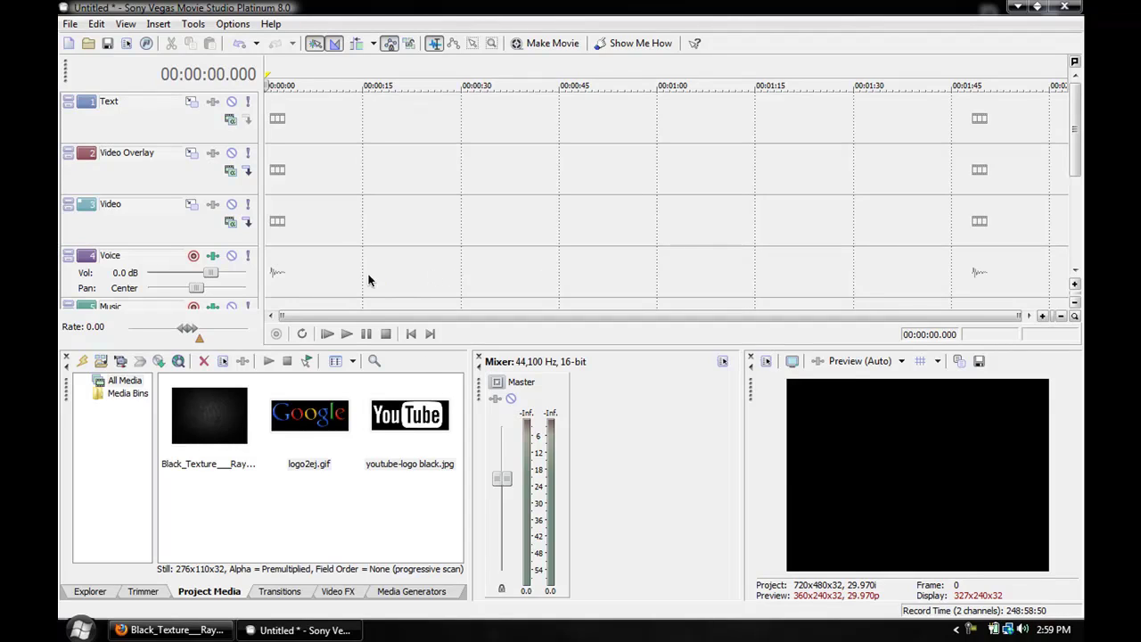
Put a ten-second Black_Texture clip on the Video track and duplicate the Video Overlay track.
{"action": "left_click_drag", "start_coordinate": [213, 414], "coordinate": [276, 235]}
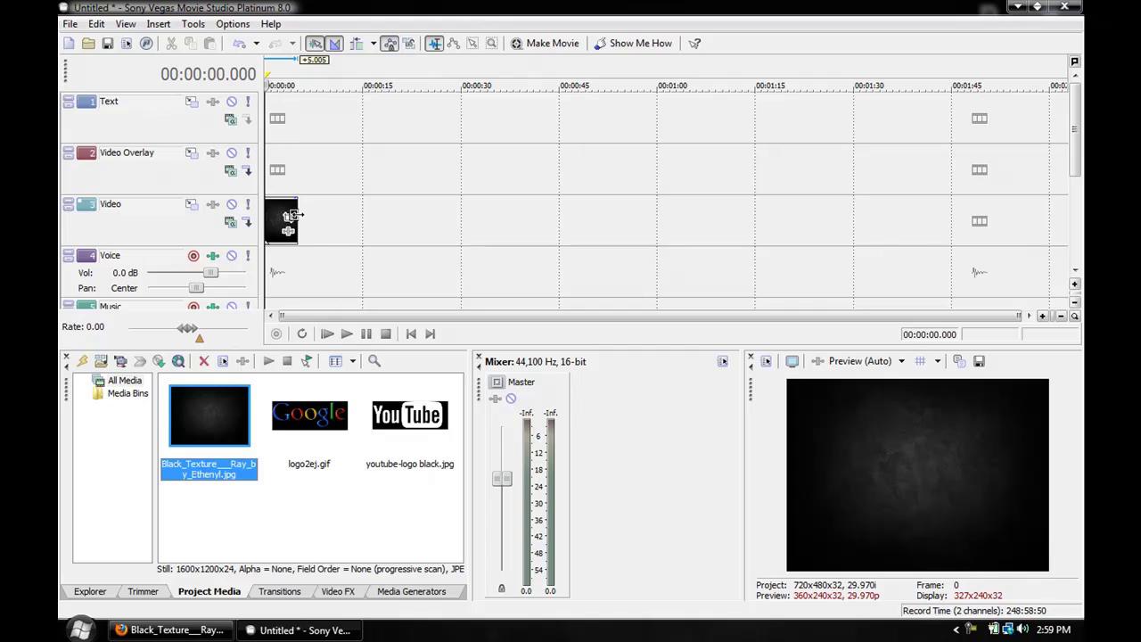
{"action": "mouse_move", "coordinate": [298, 219]}
{"action": "left_mouse_down"}
{"action": "mouse_move", "coordinate": [348, 225]}
{"action": "mouse_move", "coordinate": [355, 212]}
{"action": "left_mouse_up"}
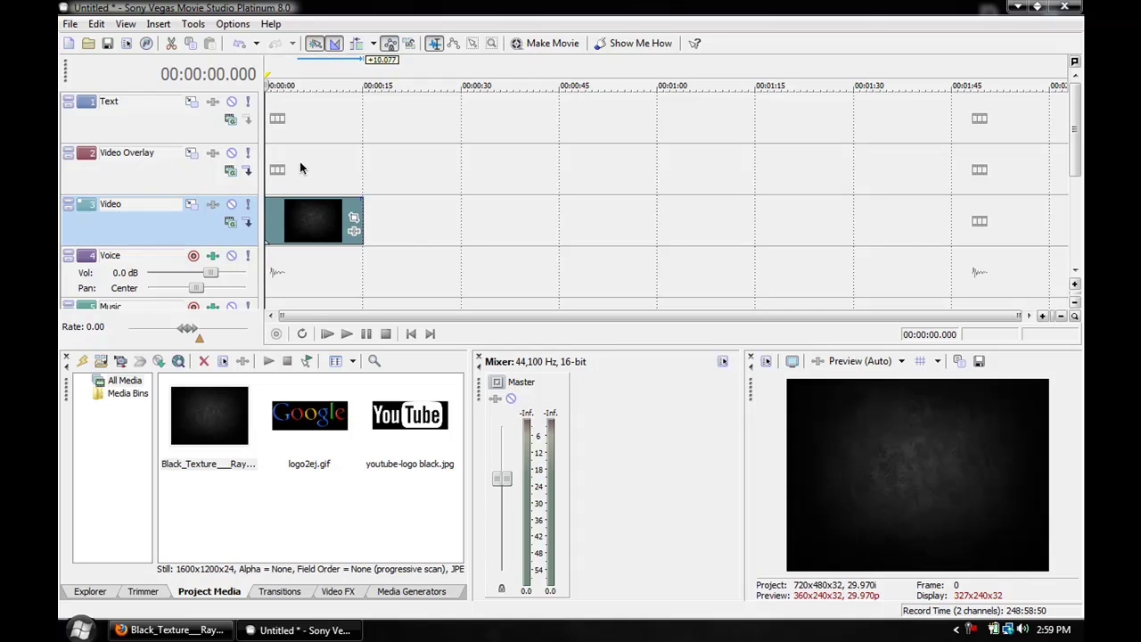
{"action": "right_click", "coordinate": [136, 175]}
{"action": "left_click", "coordinate": [187, 221]}
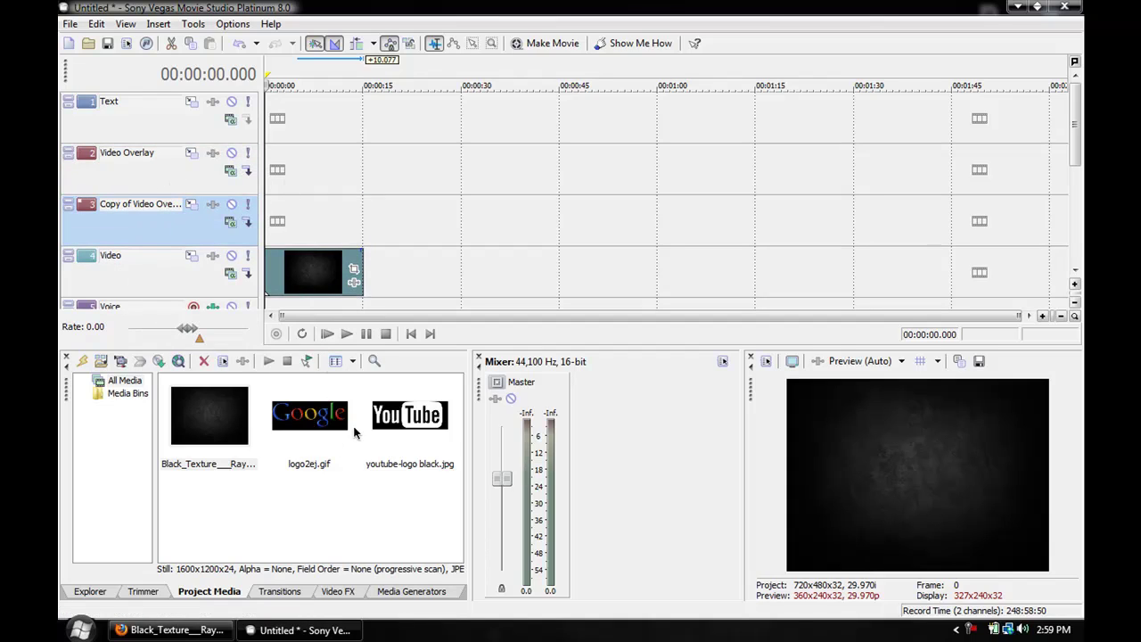
Place logo2ej on the Copy of Video Overlay track, shrunk to the lower right via Event Pan/Crop.
{"action": "left_click_drag", "start_coordinate": [300, 428], "coordinate": [276, 227]}
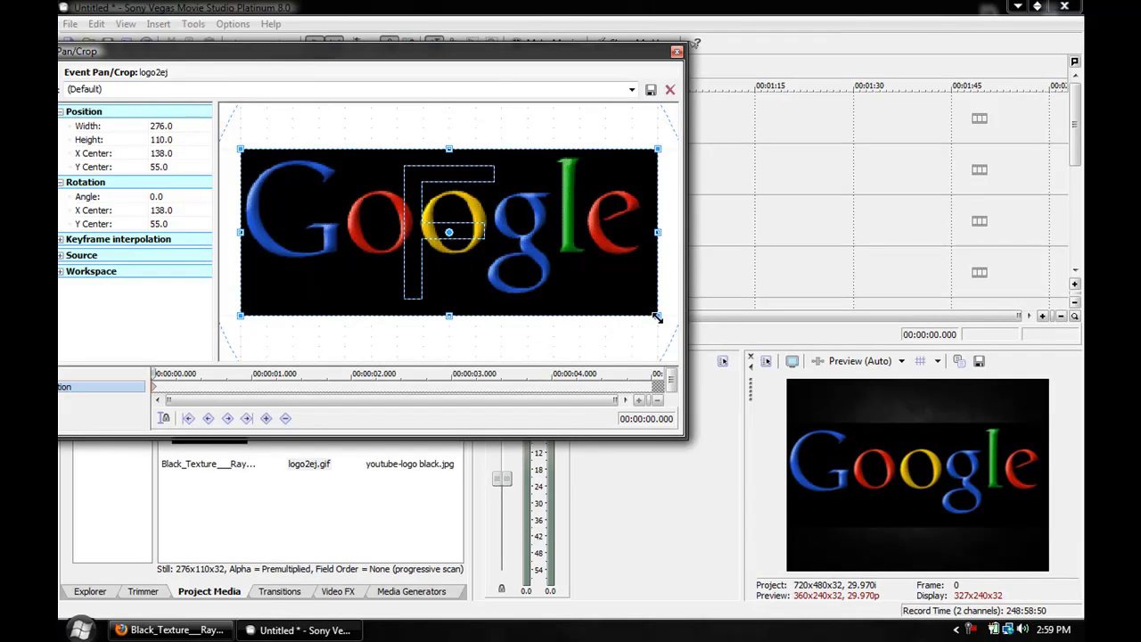
{"action": "mouse_move", "coordinate": [657, 318]}
{"action": "left_mouse_down"}
{"action": "mouse_move", "coordinate": [913, 462]}
{"action": "mouse_move", "coordinate": [928, 482]}
{"action": "left_mouse_up"}
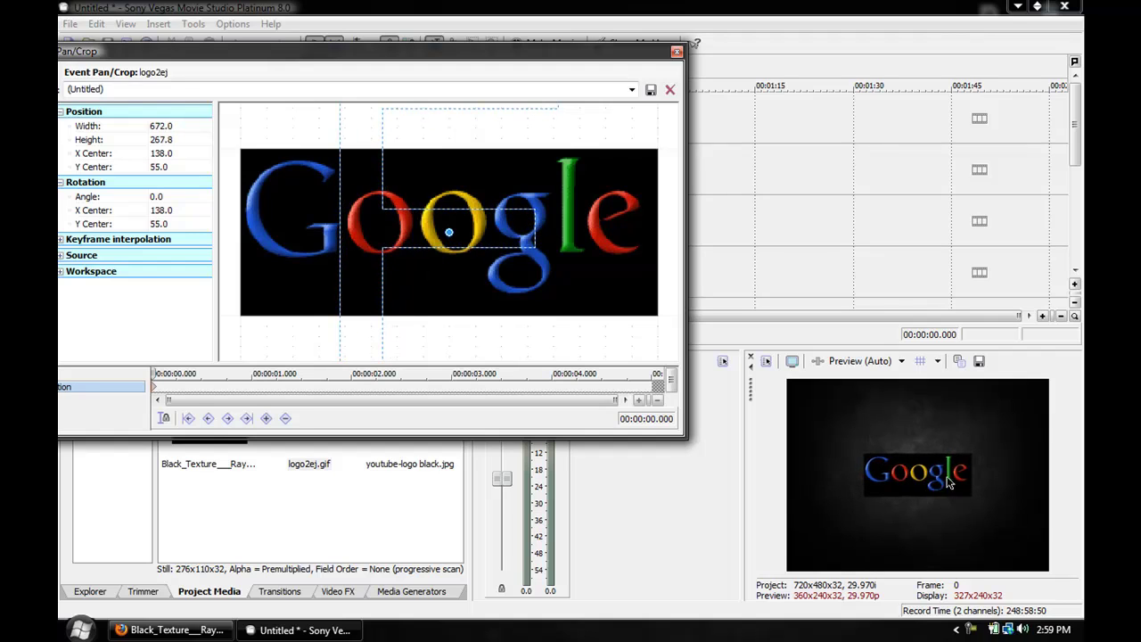
{"action": "mouse_move", "coordinate": [458, 221]}
{"action": "left_mouse_down"}
{"action": "mouse_move", "coordinate": [523, 262]}
{"action": "mouse_move", "coordinate": [209, 138]}
{"action": "left_mouse_up"}
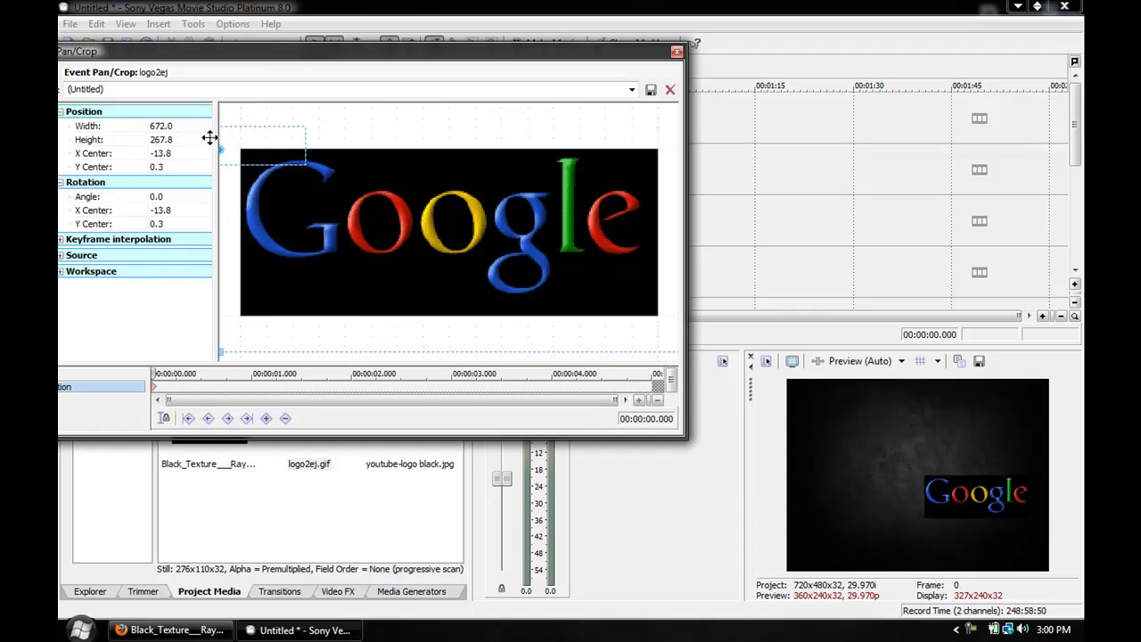
{"action": "left_click_drag", "start_coordinate": [209, 137], "coordinate": [216, 121]}
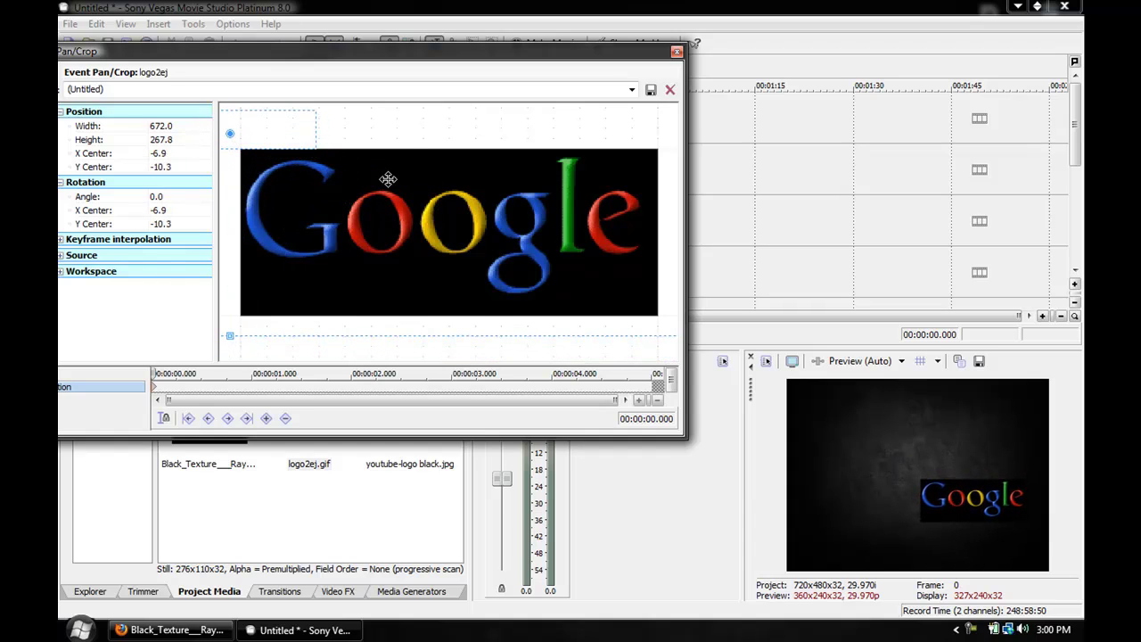
{"action": "left_click", "coordinate": [676, 53]}
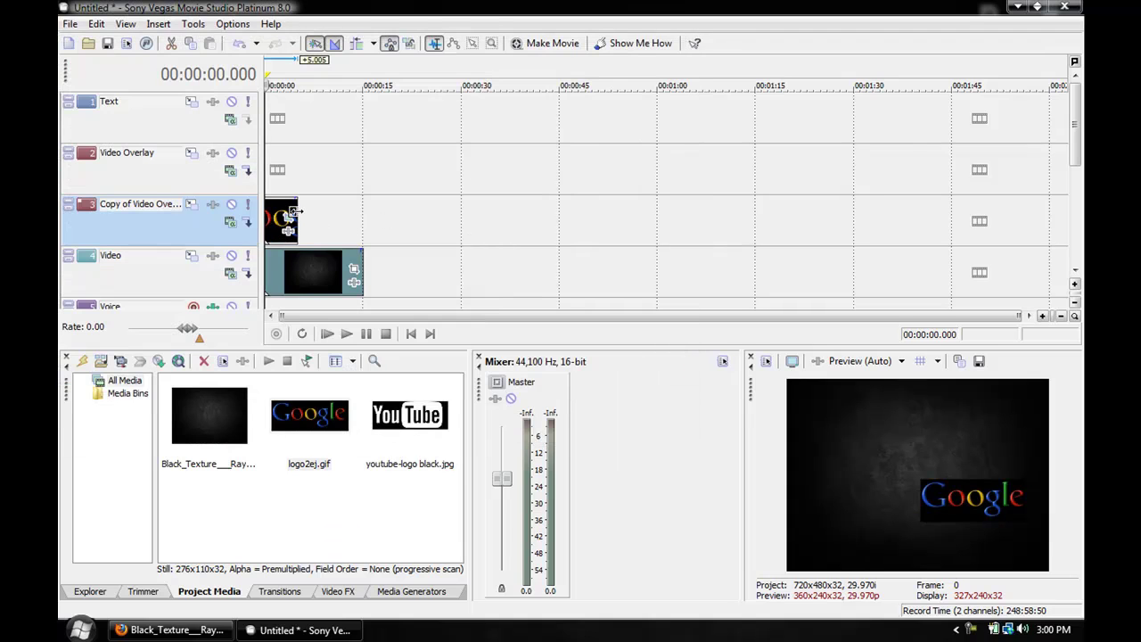
Extend the Google clip to the texture's end and add a small upper-left YouTube logo on Video Overlay.
{"action": "left_click_drag", "start_coordinate": [294, 212], "coordinate": [360, 224]}
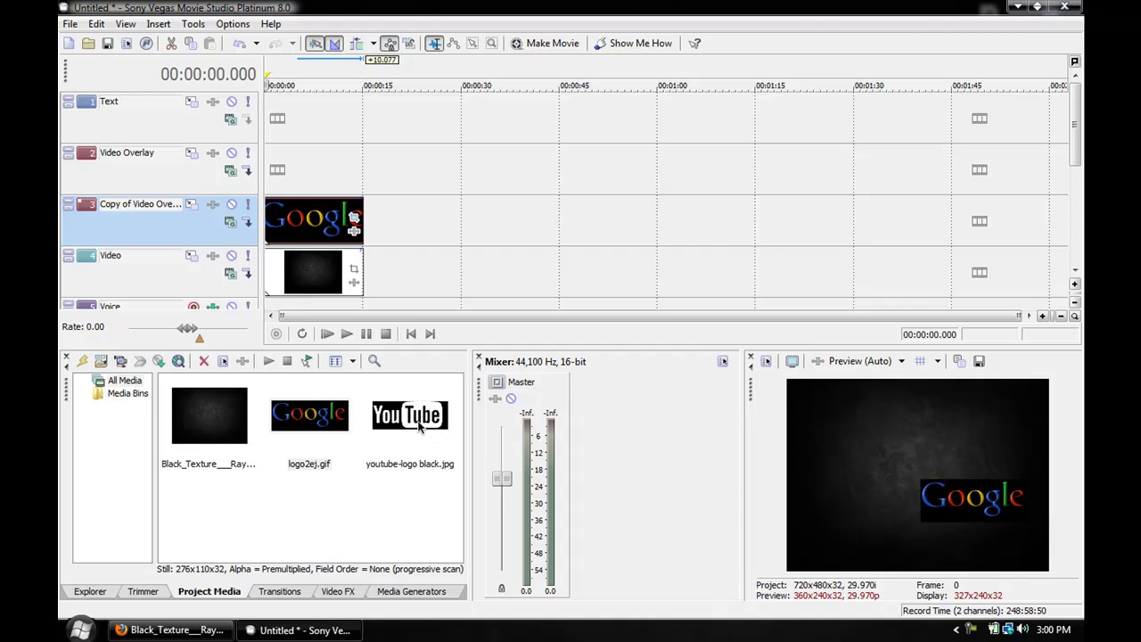
{"action": "left_click_drag", "start_coordinate": [419, 427], "coordinate": [278, 177]}
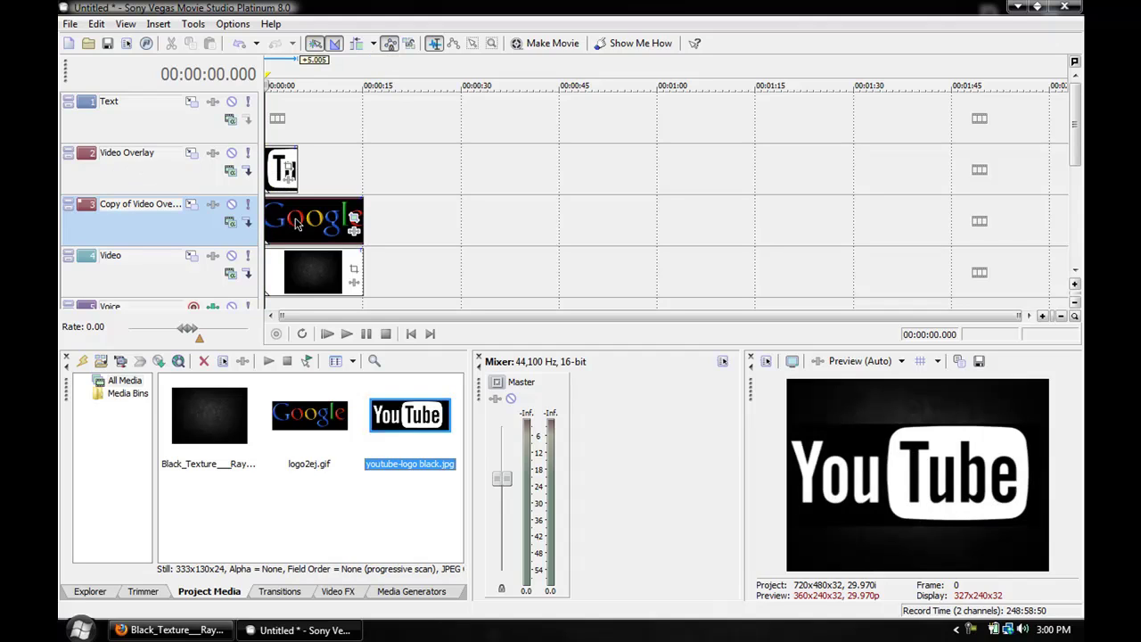
{"action": "left_click", "coordinate": [288, 172]}
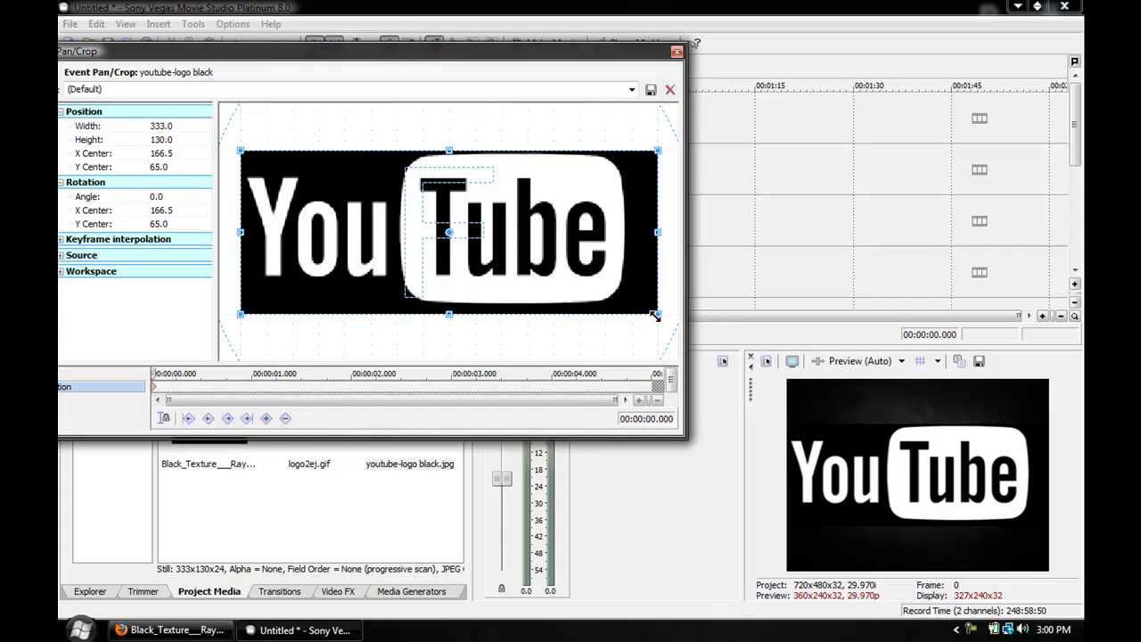
{"action": "mouse_move", "coordinate": [657, 313]}
{"action": "left_mouse_down"}
{"action": "mouse_move", "coordinate": [558, 289]}
{"action": "mouse_move", "coordinate": [579, 279]}
{"action": "mouse_move", "coordinate": [591, 339]}
{"action": "mouse_move", "coordinate": [630, 385]}
{"action": "left_mouse_up"}
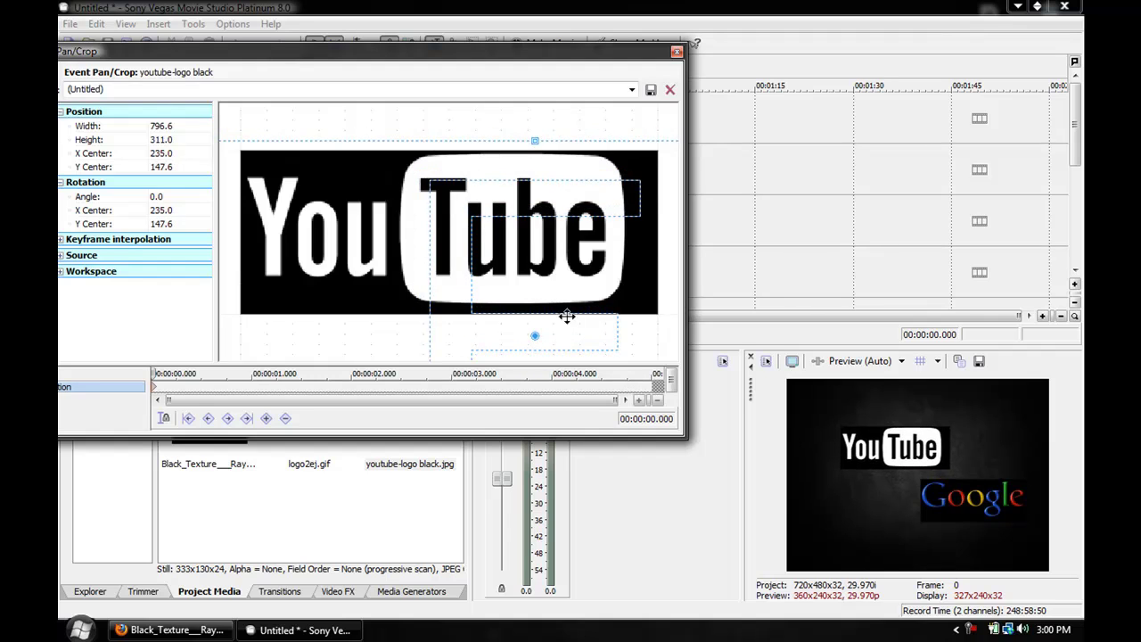
{"action": "left_click_drag", "start_coordinate": [446, 229], "coordinate": [495, 237]}
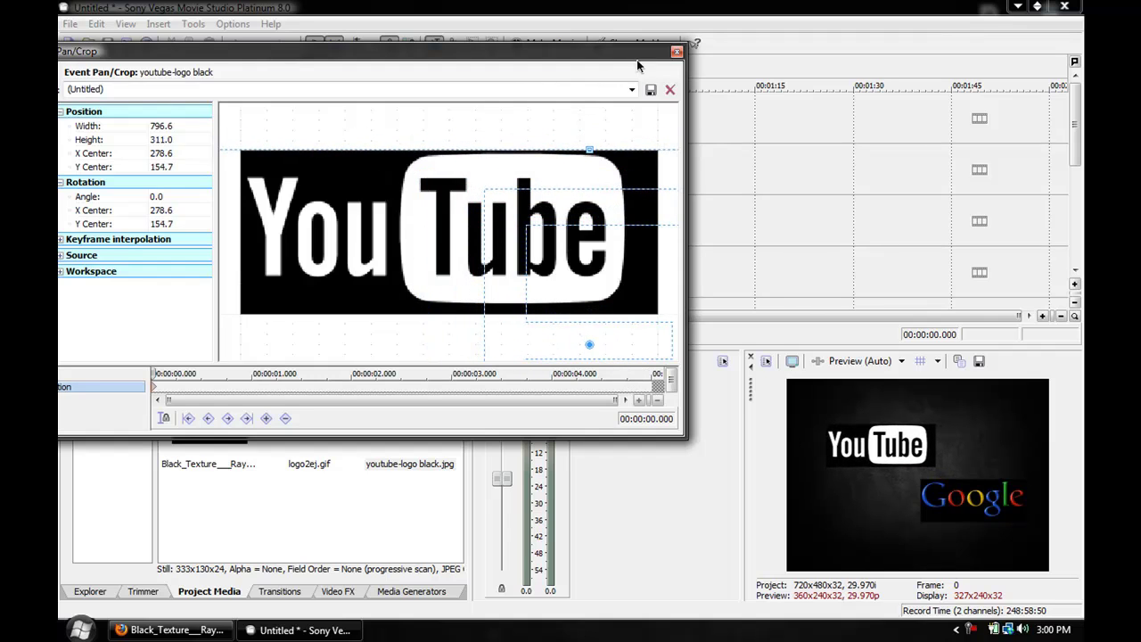
{"action": "left_click", "coordinate": [676, 53]}
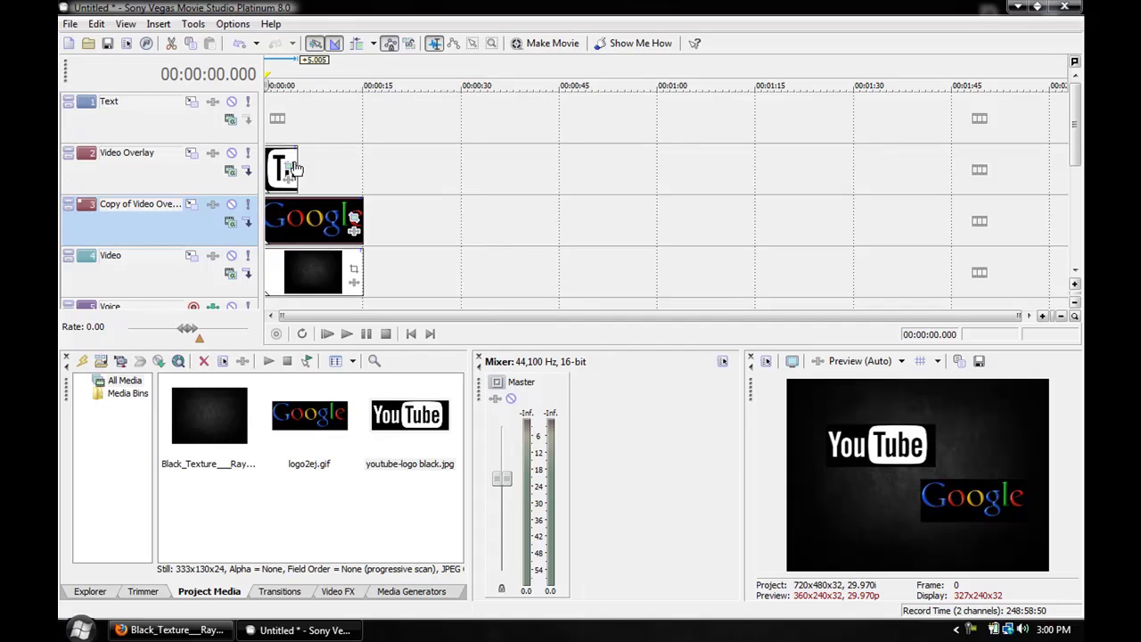
Stretch the YouTube clip to the texture's length, check the File menu, and minimize Vegas.
{"action": "left_click_drag", "start_coordinate": [295, 164], "coordinate": [363, 165]}
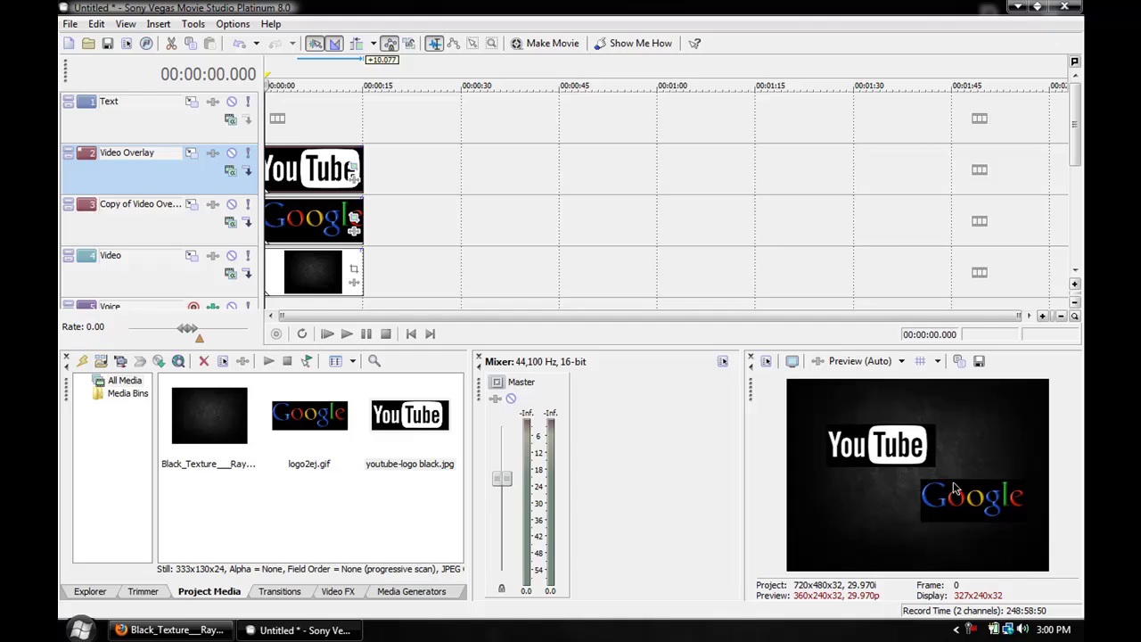
{"action": "left_click", "coordinate": [70, 24]}
{"action": "left_click", "coordinate": [1017, 7]}
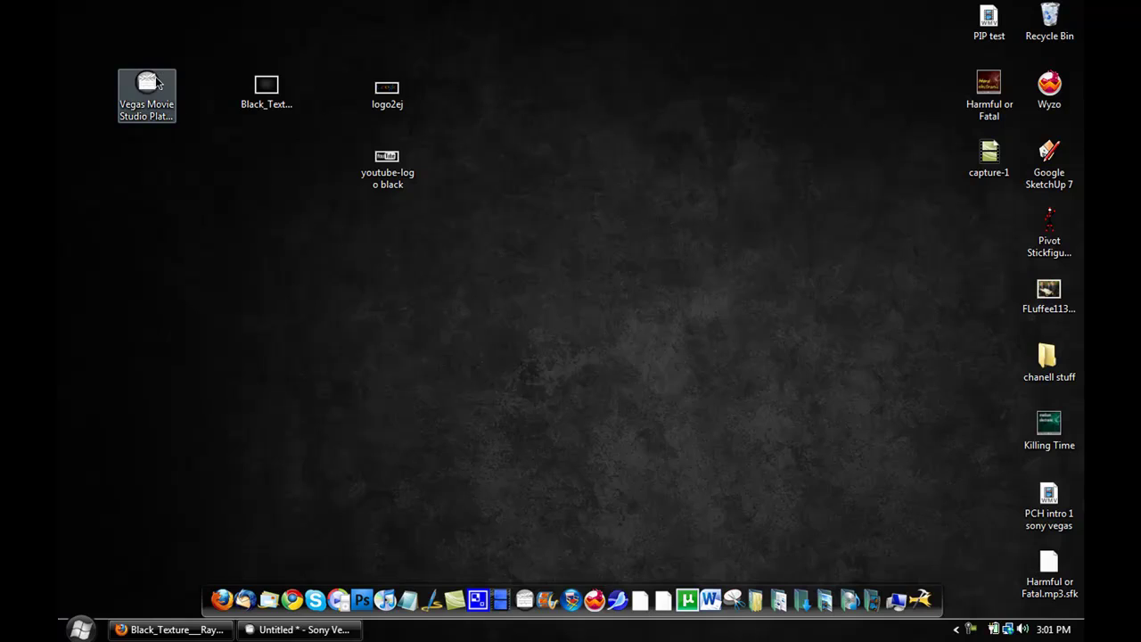
{"action": "left_click", "coordinate": [165, 110]}
{"action": "left_click", "coordinate": [222, 107]}
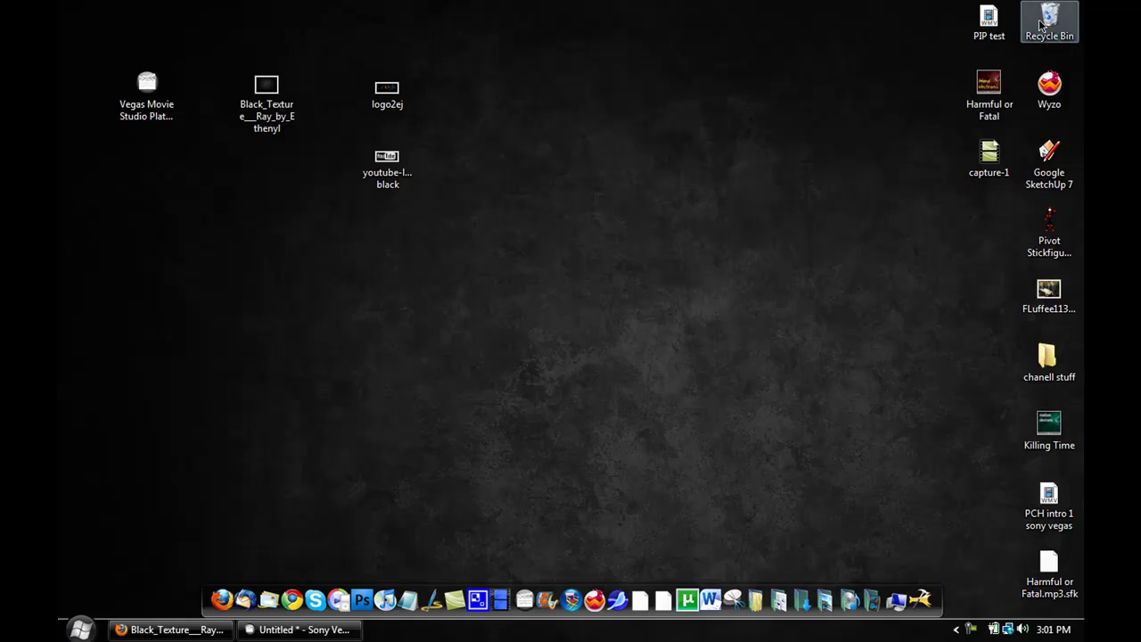
{"action": "left_click", "coordinate": [907, 142]}
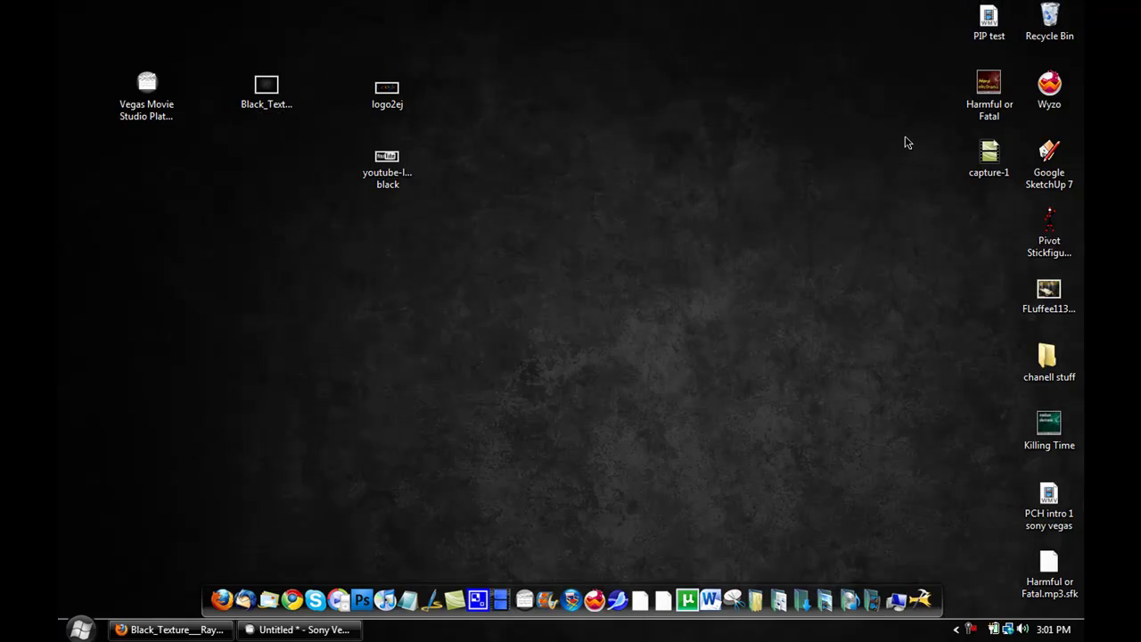